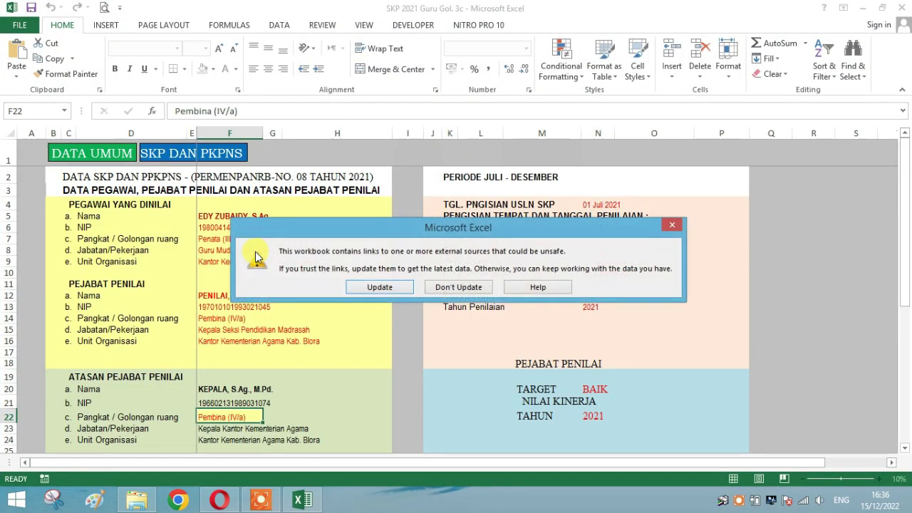
Step: Dismiss the link-update warnings and open the SAMPUL SKP 2021 cover sheet from the SKP DAN PKPNS menu
click(372, 288)
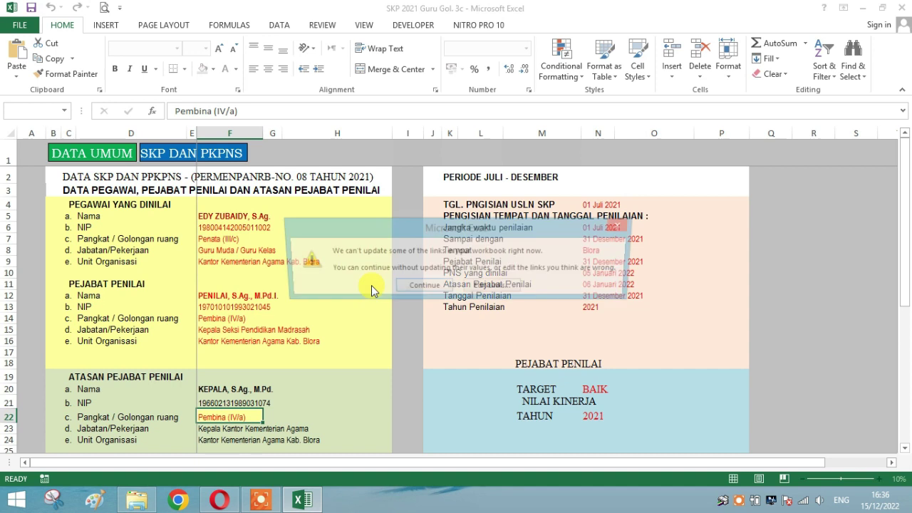
click(425, 288)
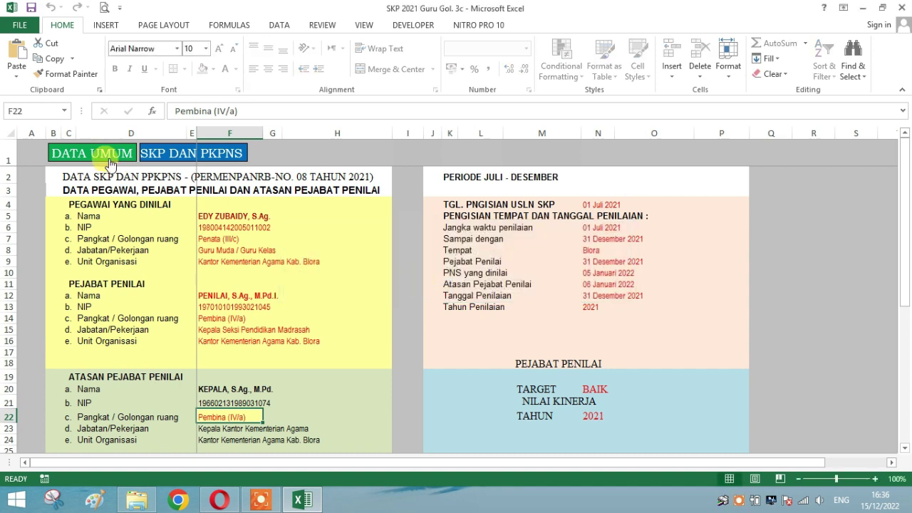
click(192, 154)
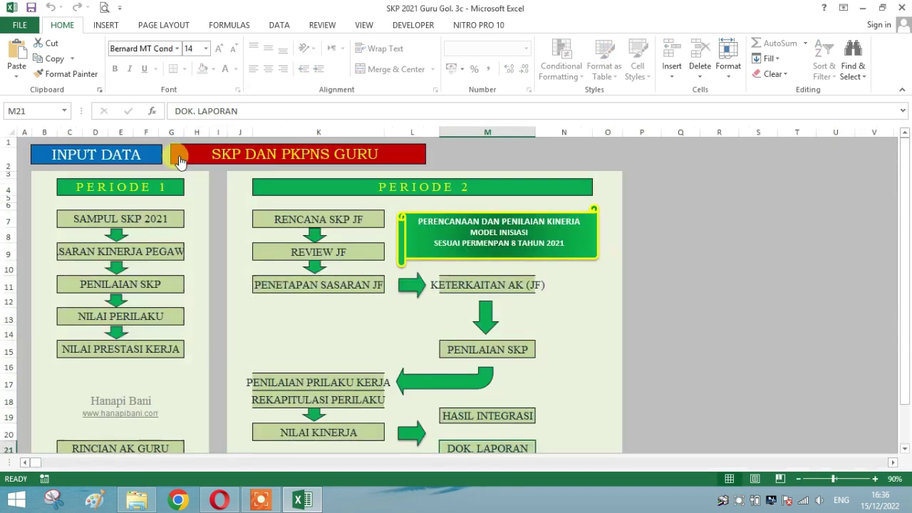
click(129, 227)
Step: Try twice to edit the Kantor Kementerian Agama Kab. Pati heading; both attempts are refused as protected
scroll(288, 330, down, 2)
scroll(288, 331, down, 1)
scroll(288, 330, down, 1)
scroll(287, 328, down, 2)
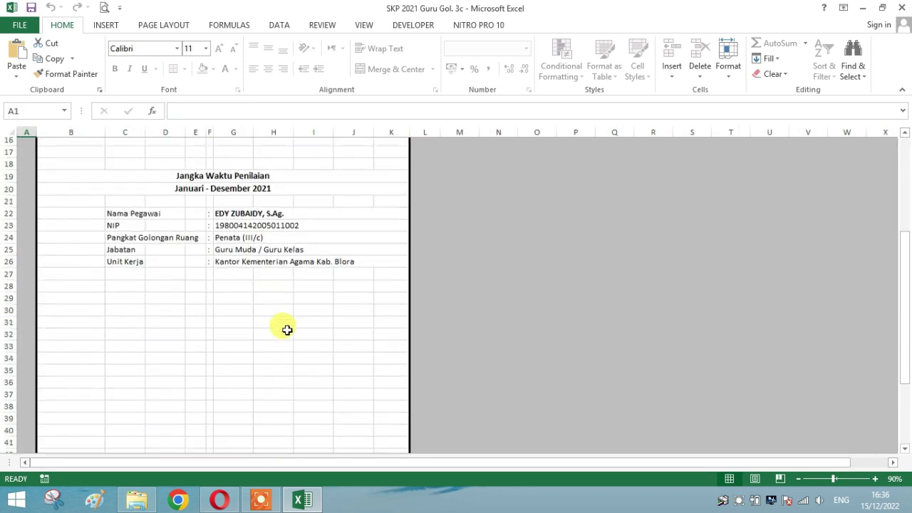
scroll(287, 329, down, 2)
double_click(348, 392)
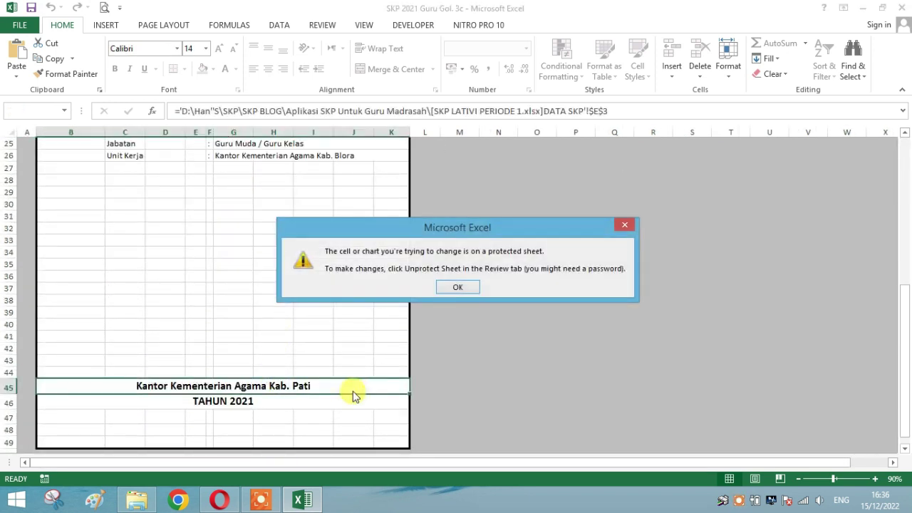
click(458, 285)
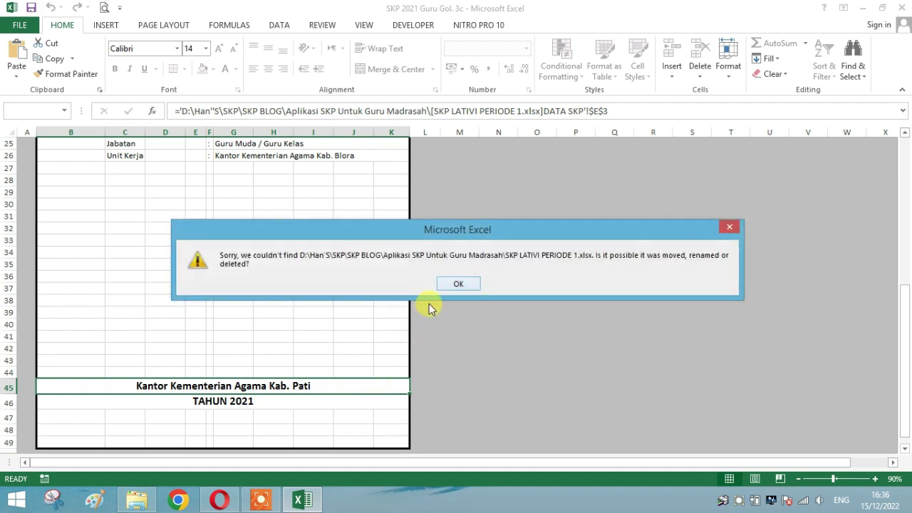
click(456, 283)
click(372, 399)
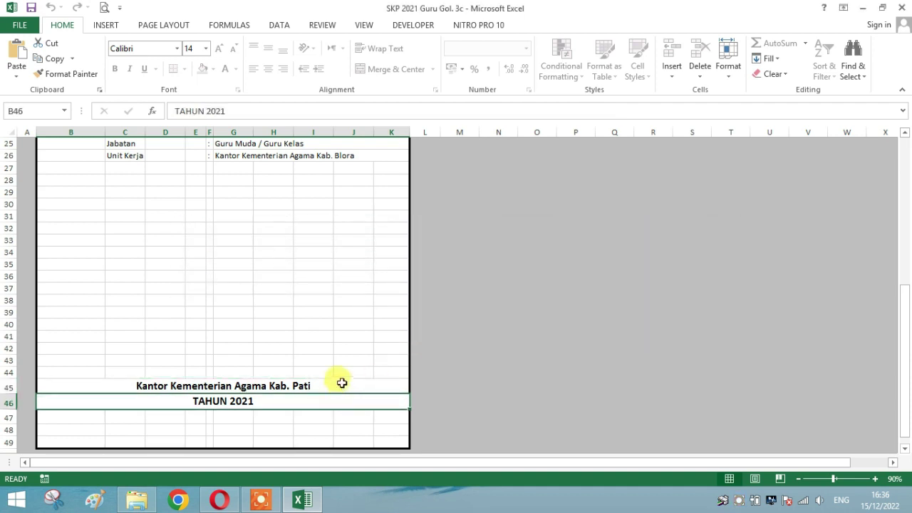
double_click(342, 383)
click(457, 287)
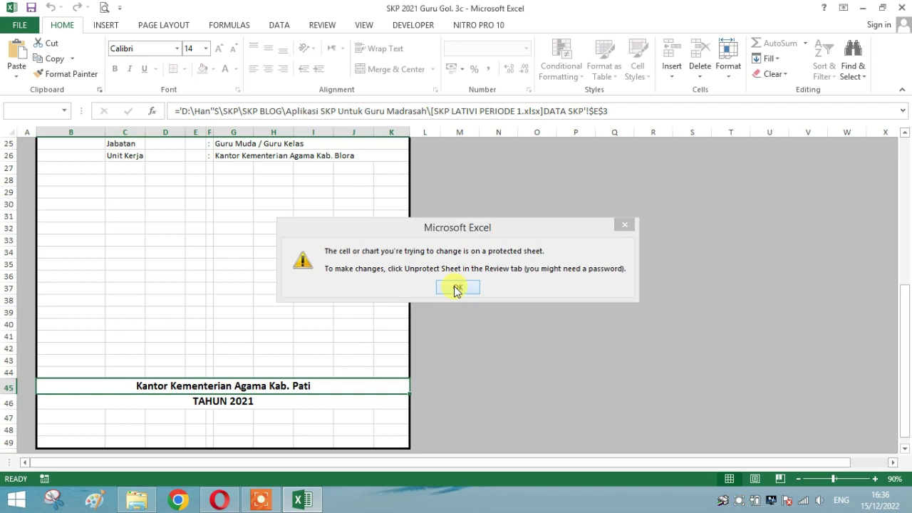
click(458, 285)
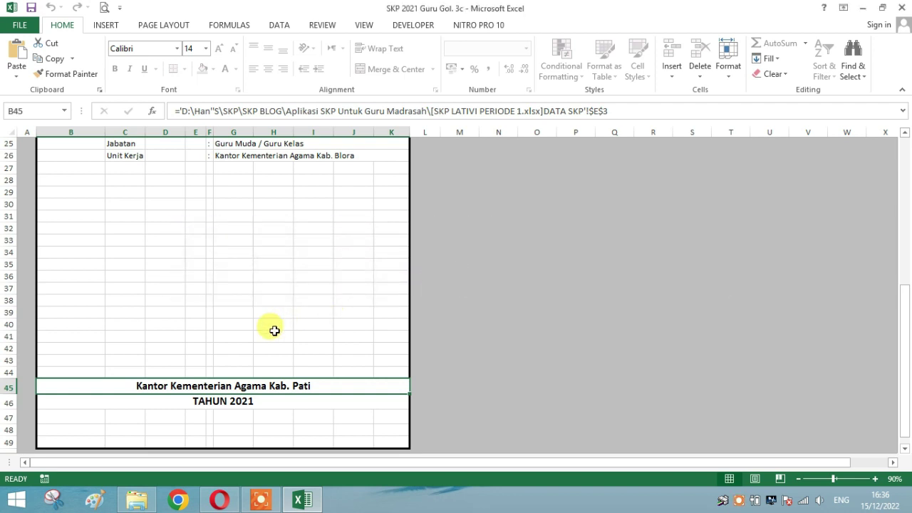
Step: Try editing cell I48 and the row 45 office heading; both are refused as protected
scroll(273, 328, up, 4)
scroll(274, 330, up, 4)
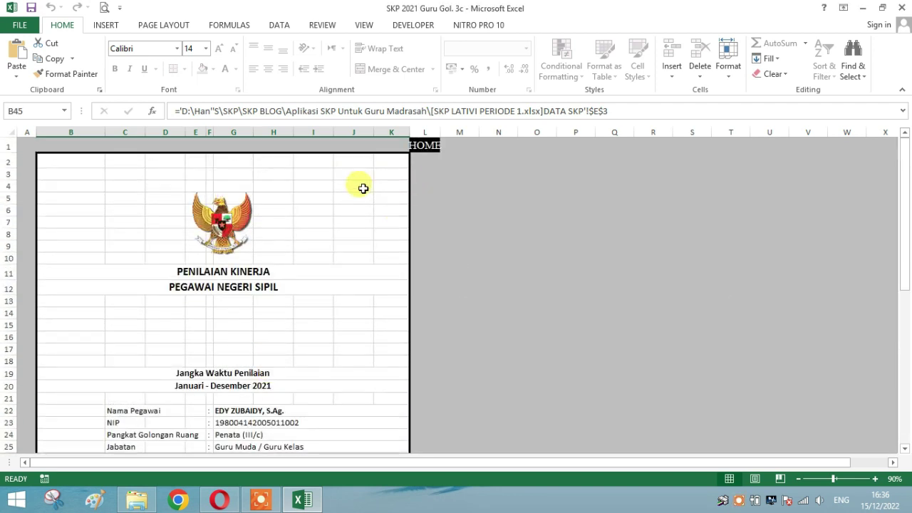
scroll(301, 246, down, 3)
scroll(300, 246, down, 3)
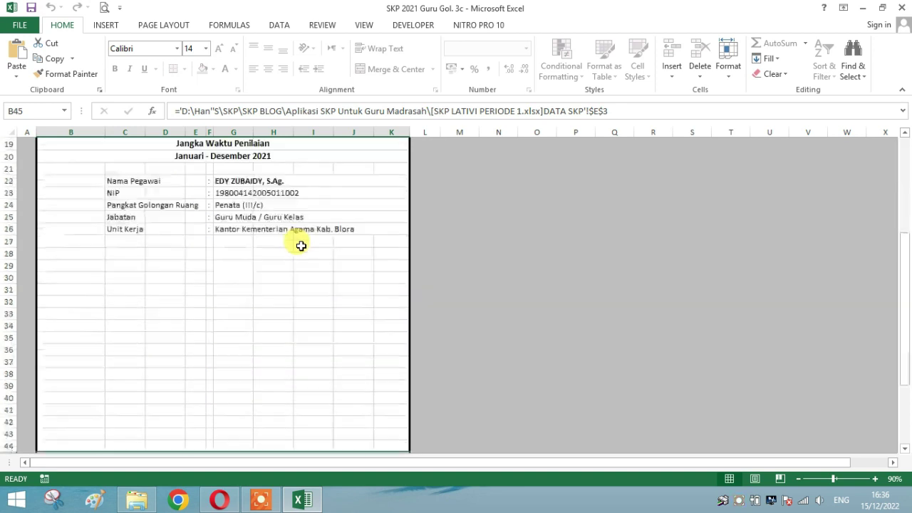
click(302, 294)
scroll(302, 294, down, 3)
scroll(302, 294, down, 2)
double_click(326, 321)
click(464, 292)
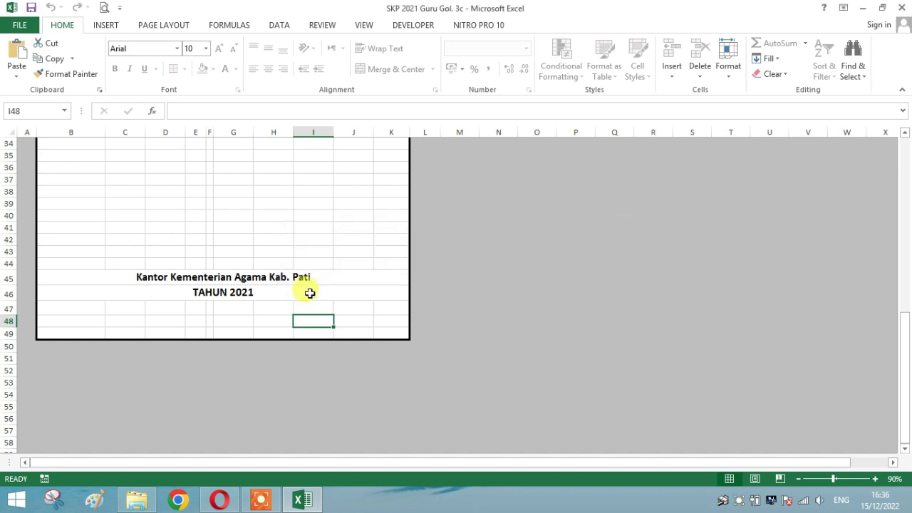
double_click(321, 283)
click(452, 289)
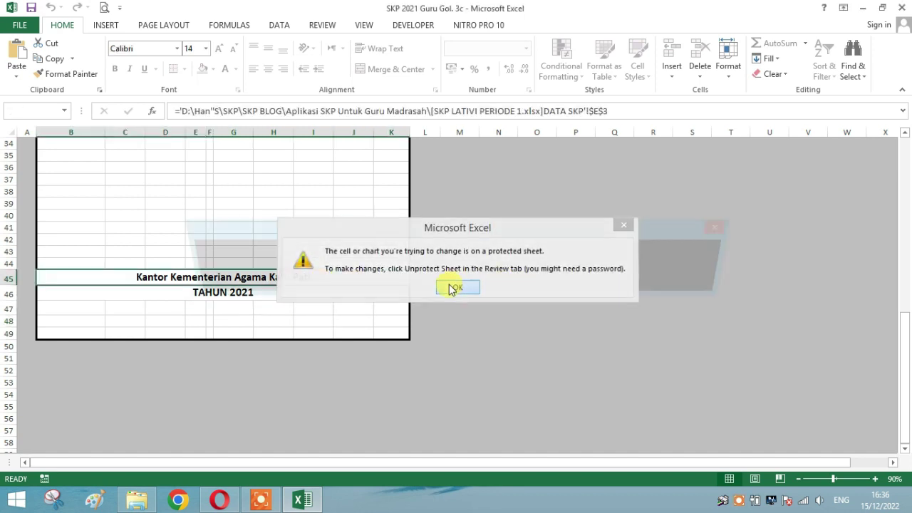
click(462, 283)
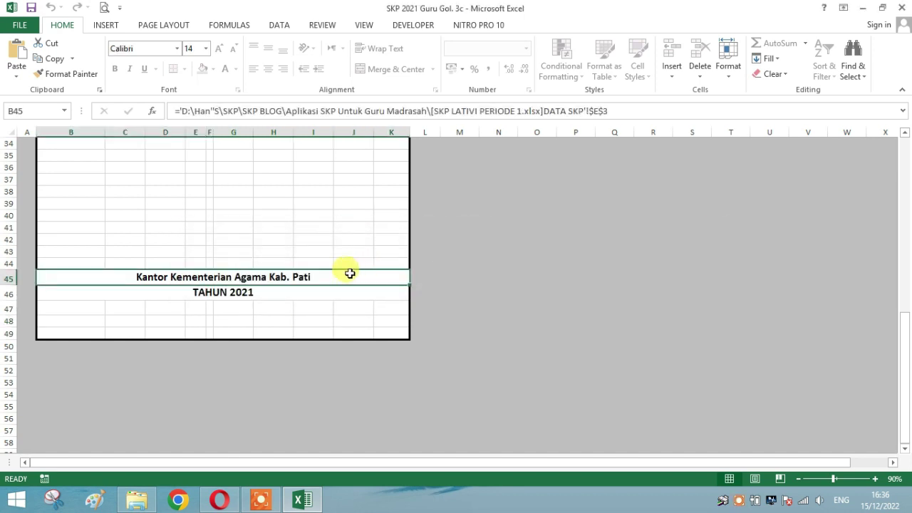
Step: Scroll back to the PENILAIAN KINERJA title and return to the HOME menu sheet
scroll(342, 275, up, 3)
scroll(336, 271, up, 3)
scroll(333, 292, up, 4)
scroll(335, 285, up, 1)
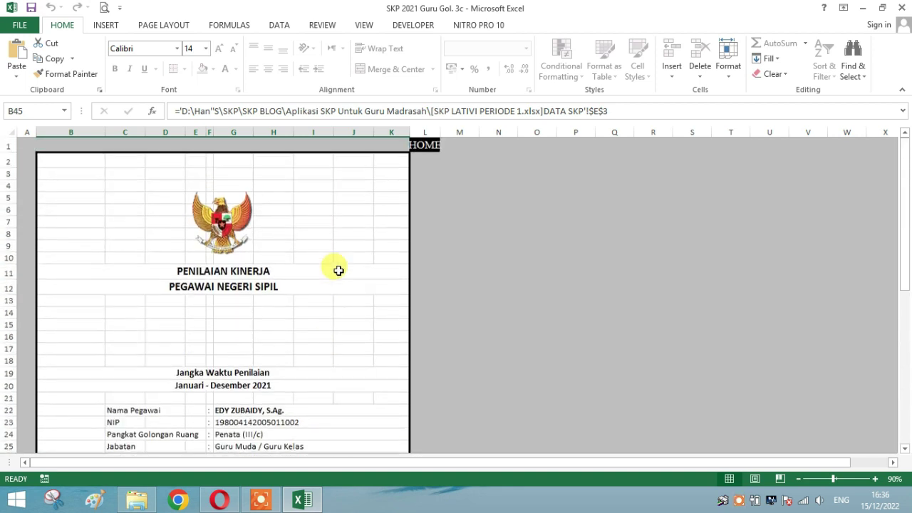
click(338, 266)
click(424, 150)
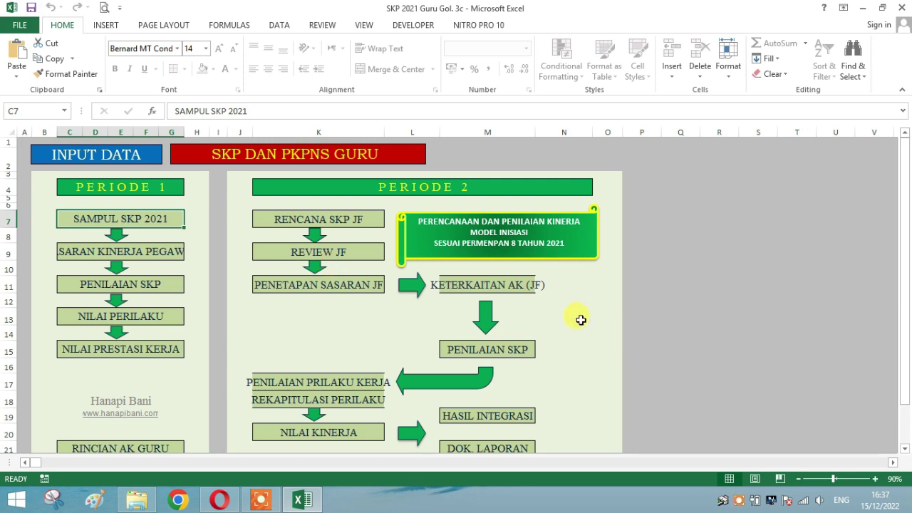
scroll(581, 320, down, 2)
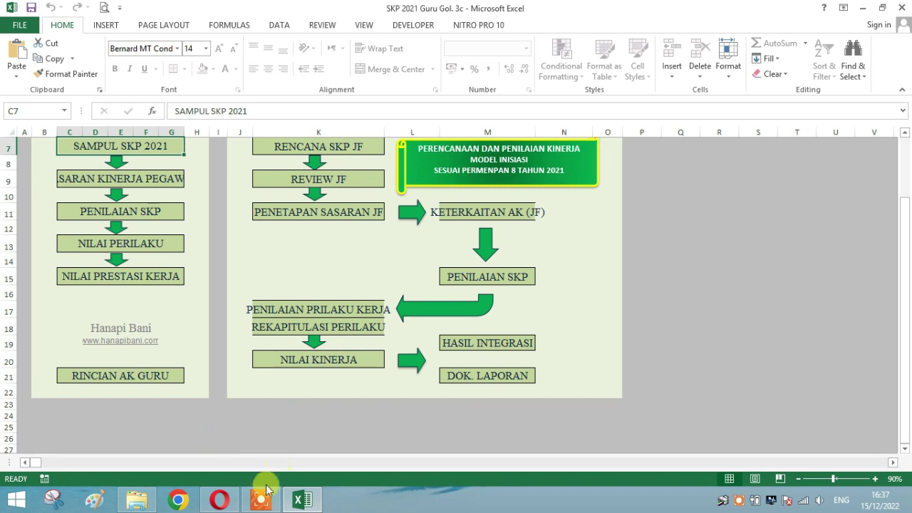
Step: Switch to Opera and go to lostmypass.com
click(224, 503)
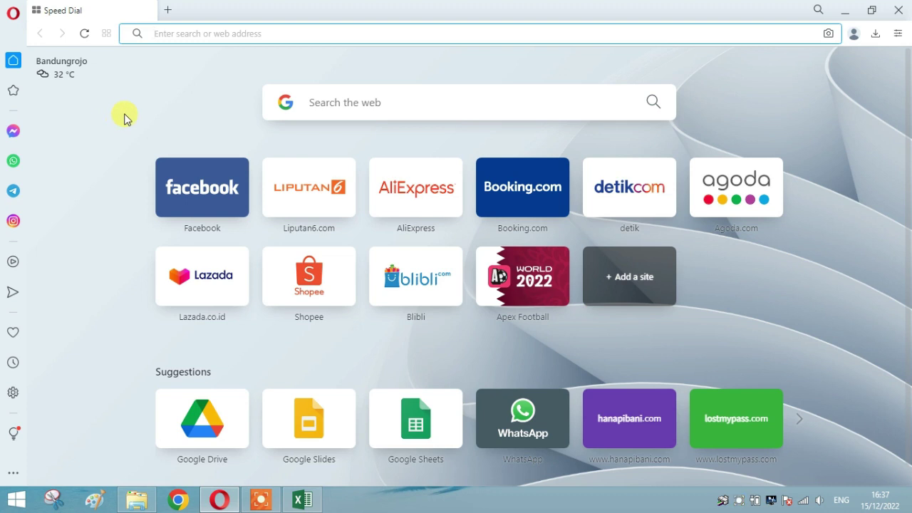
click(253, 34)
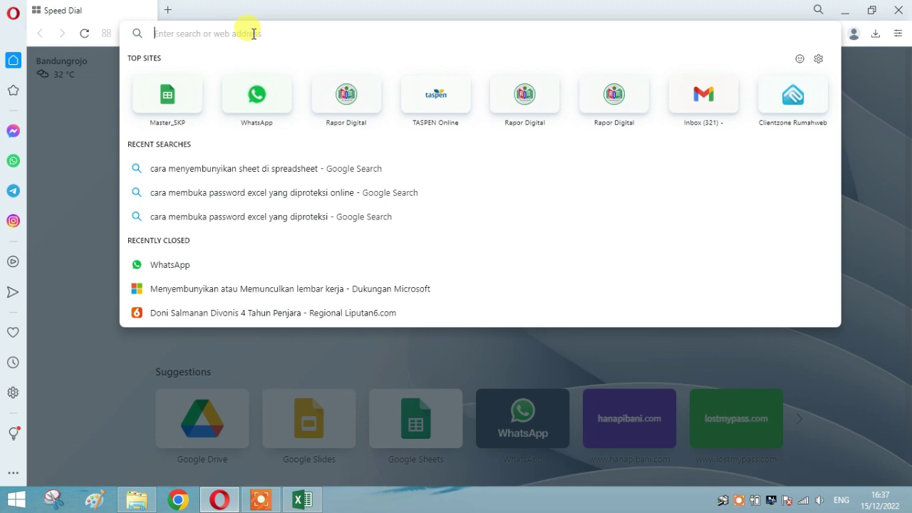
text(lost)
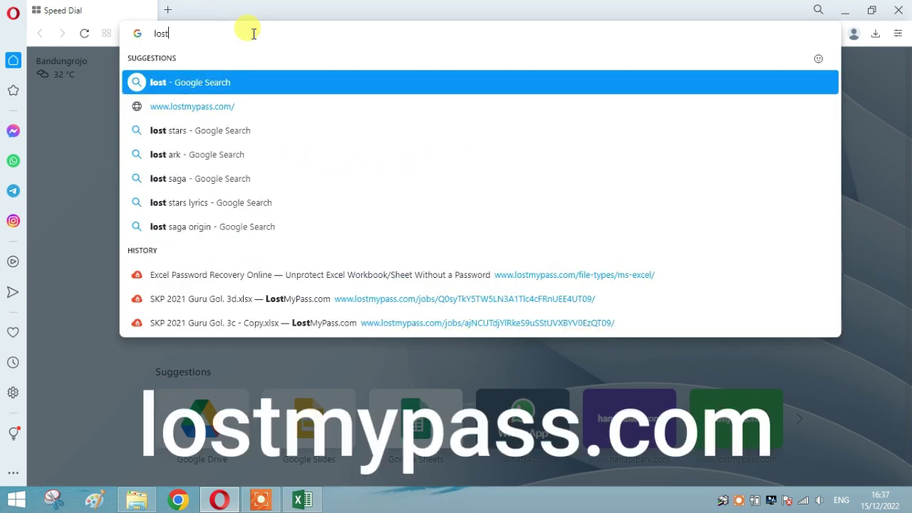
text(mypast)
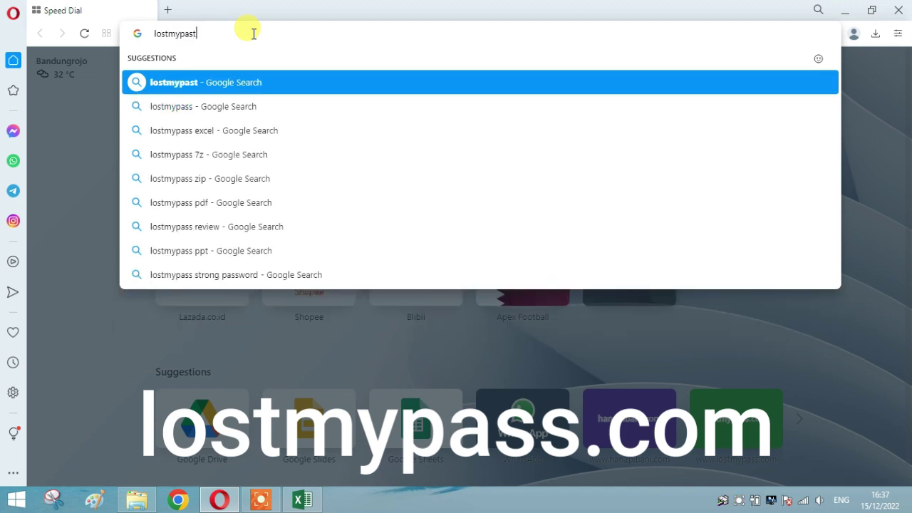
key(BackSpace)
text(s)
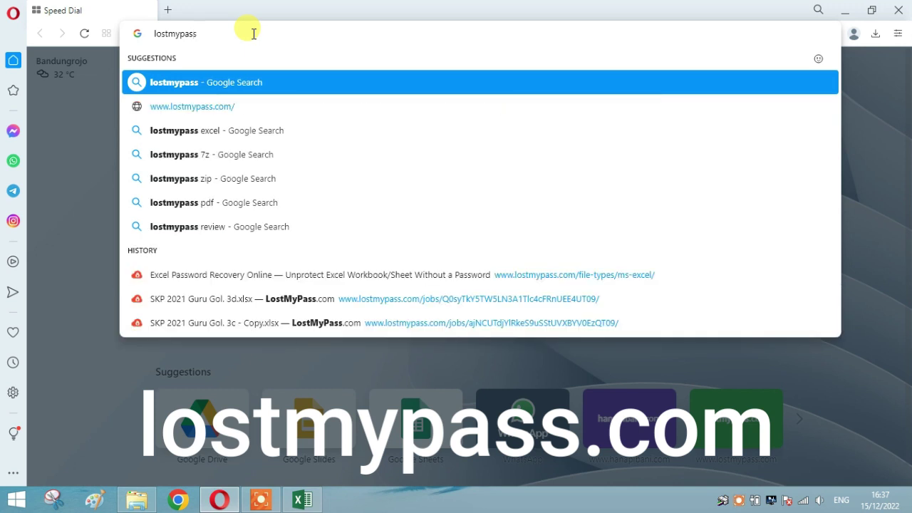
text(.com)
key(Return)
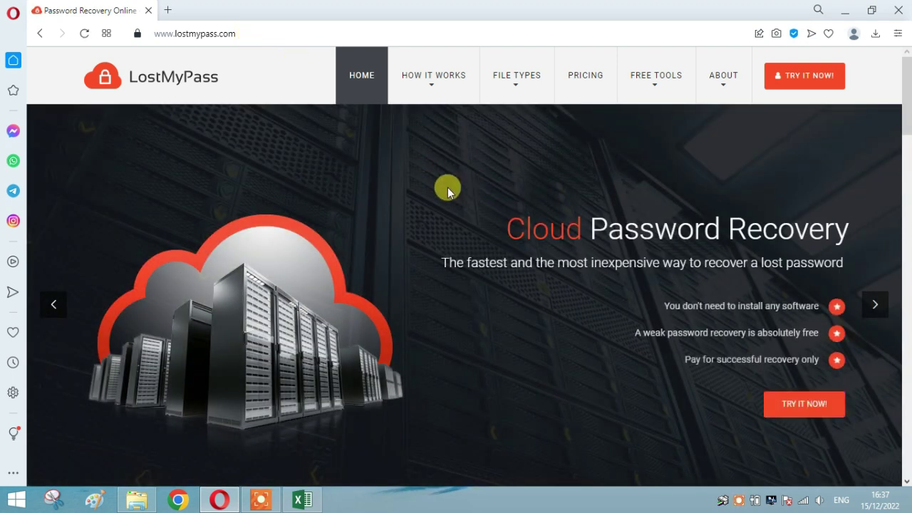
Step: Browse the LostMyPass home page, then expand the FILE TYPES menu to show MS Office Excel
scroll(447, 187, down, 1)
scroll(448, 188, down, 2)
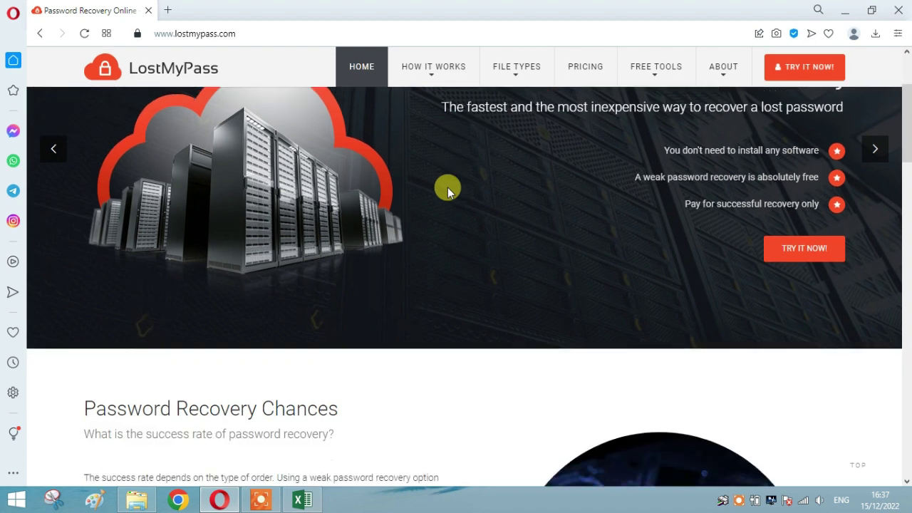
scroll(447, 188, down, 2)
scroll(448, 187, down, 3)
scroll(448, 190, down, 1)
scroll(452, 179, down, 5)
scroll(452, 179, up, 6)
scroll(453, 182, up, 6)
scroll(453, 179, up, 3)
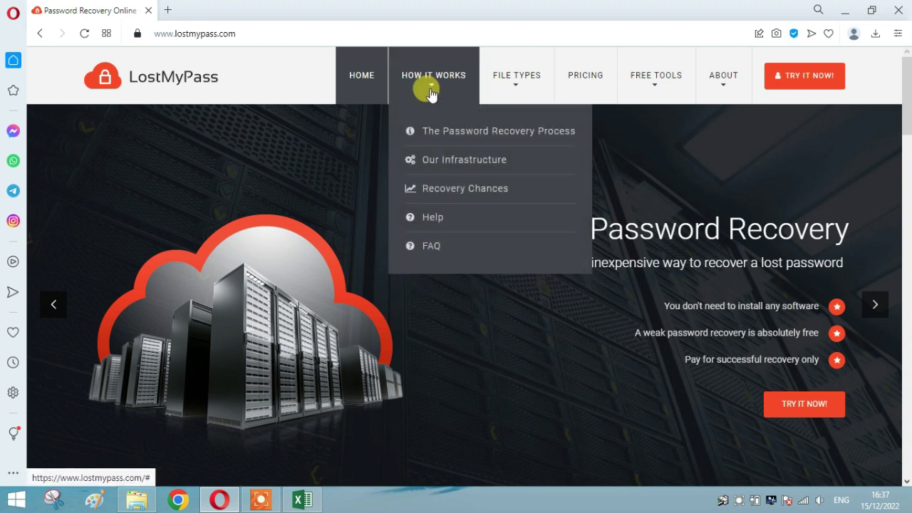
mouse_move(525, 91)
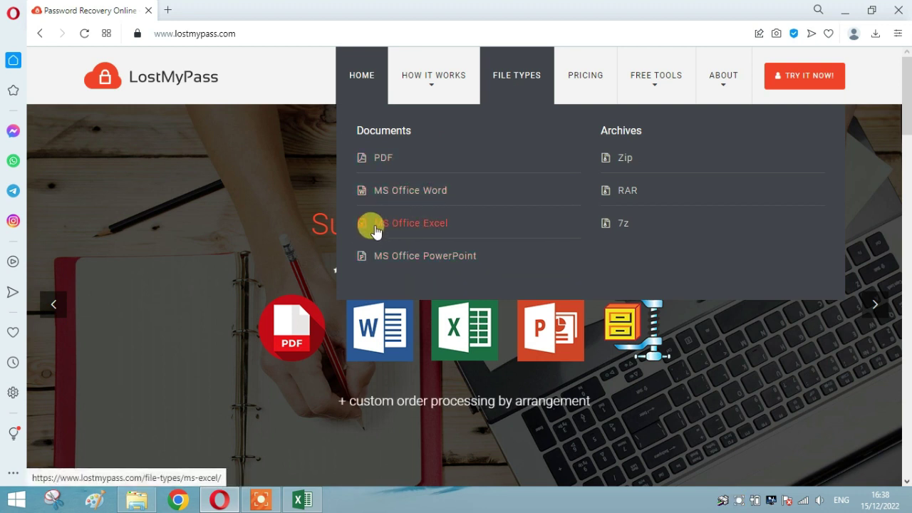
Step: Choose MS Office Excel under FILE TYPES and scroll down to the upload box
click(432, 230)
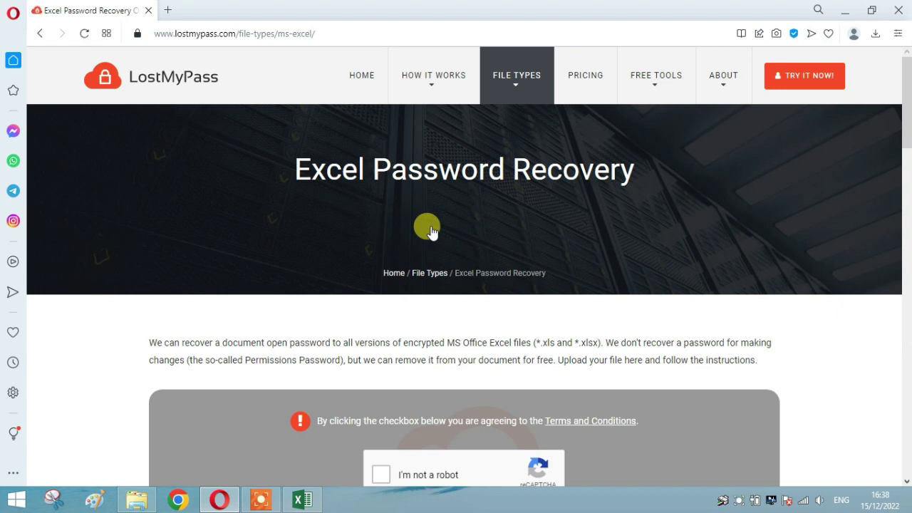
scroll(431, 230, down, 3)
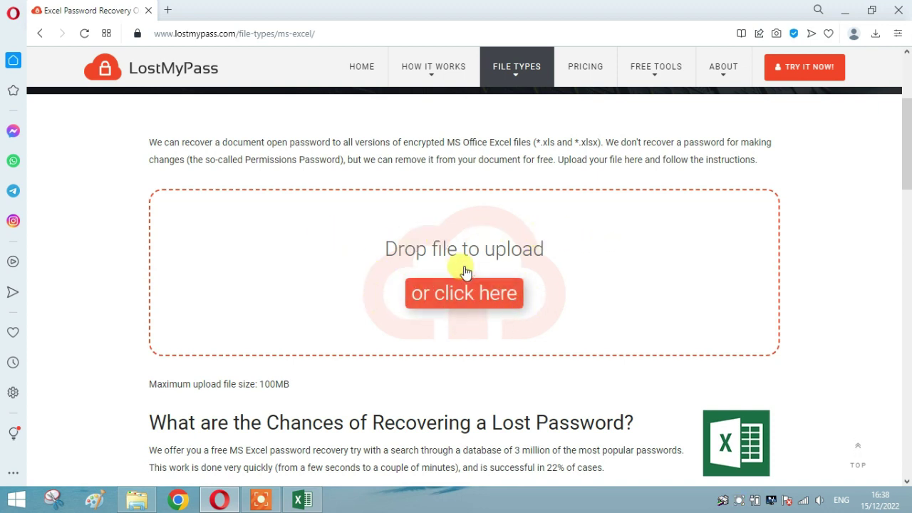
Step: Upload SKP 2021 Guru Gol. 3c from the Desktop to LostMyPass
click(454, 299)
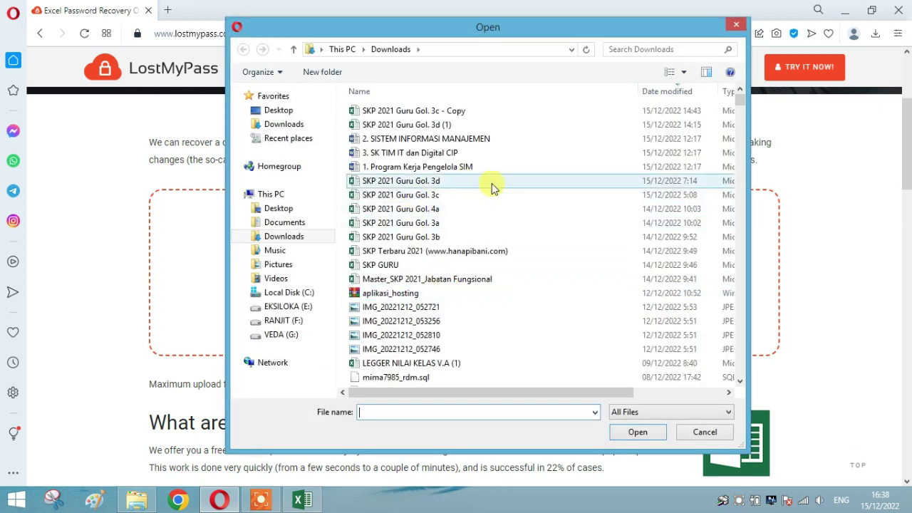
click(289, 212)
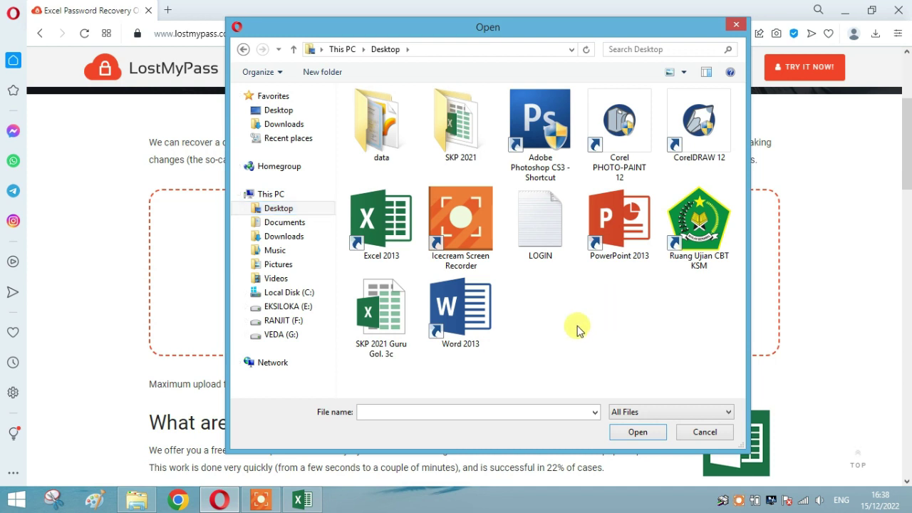
double_click(380, 326)
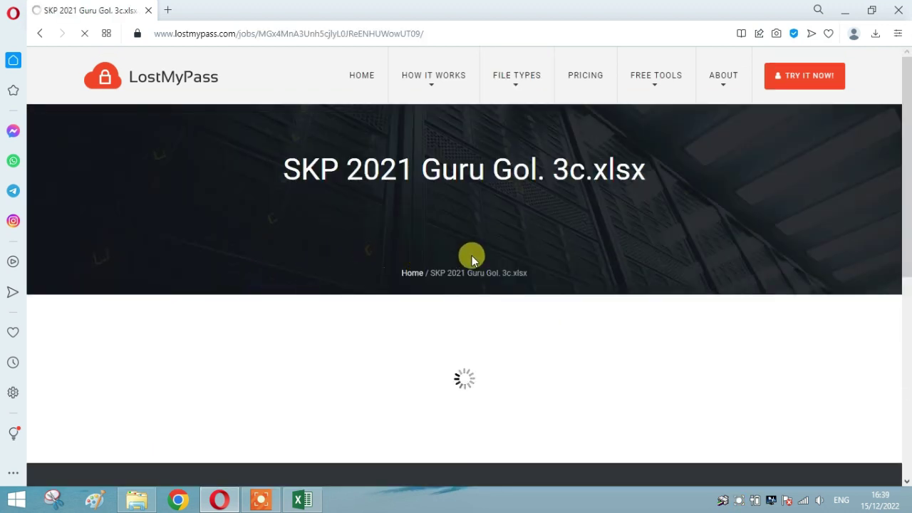
Step: Download the unlocked file and open SKP 2021 Guru Gol. 3c (1).xlsx from Opera's downloads
scroll(614, 254, down, 1)
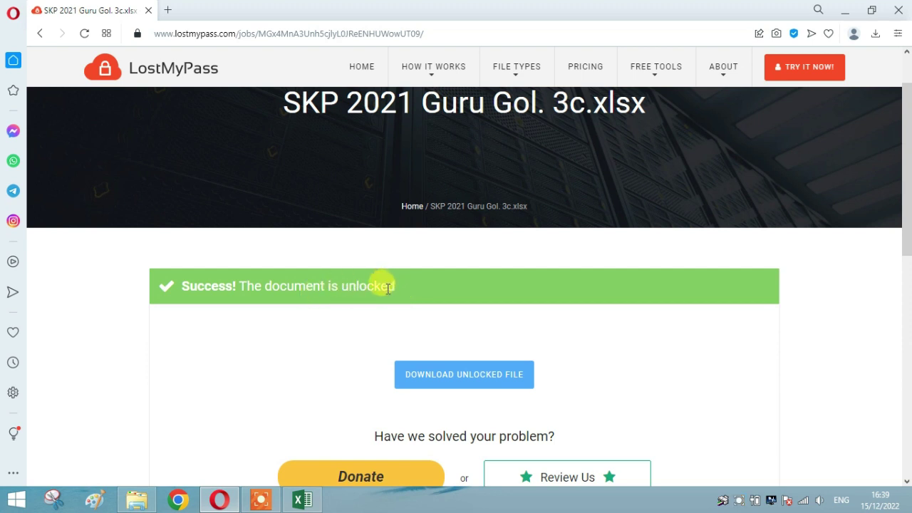
scroll(437, 251, down, 1)
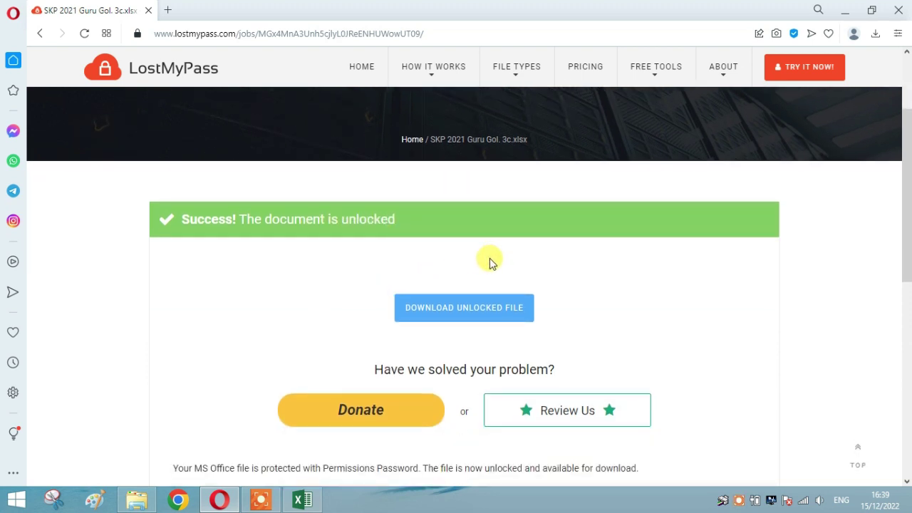
scroll(560, 283, down, 1)
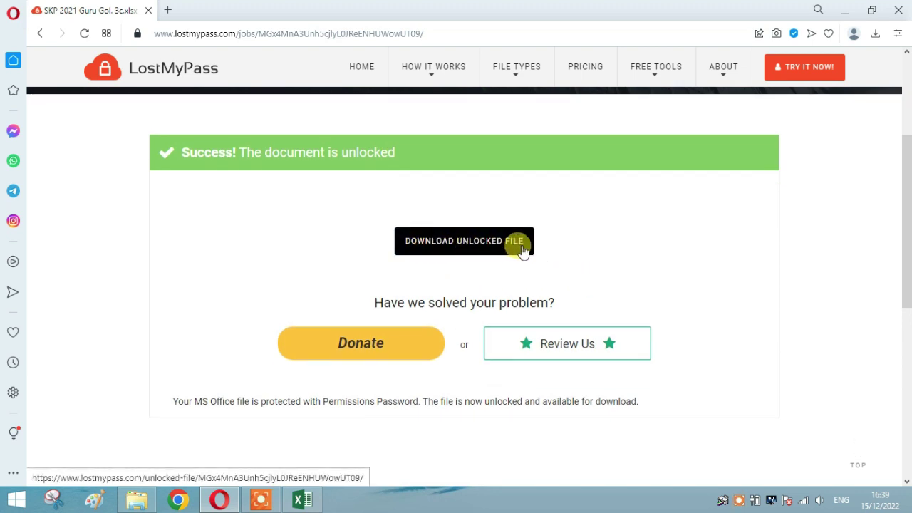
click(471, 245)
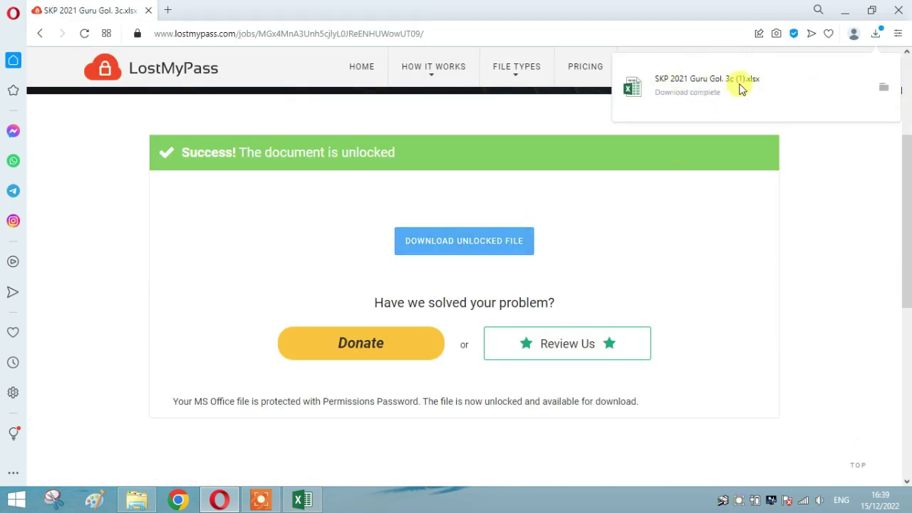
click(760, 95)
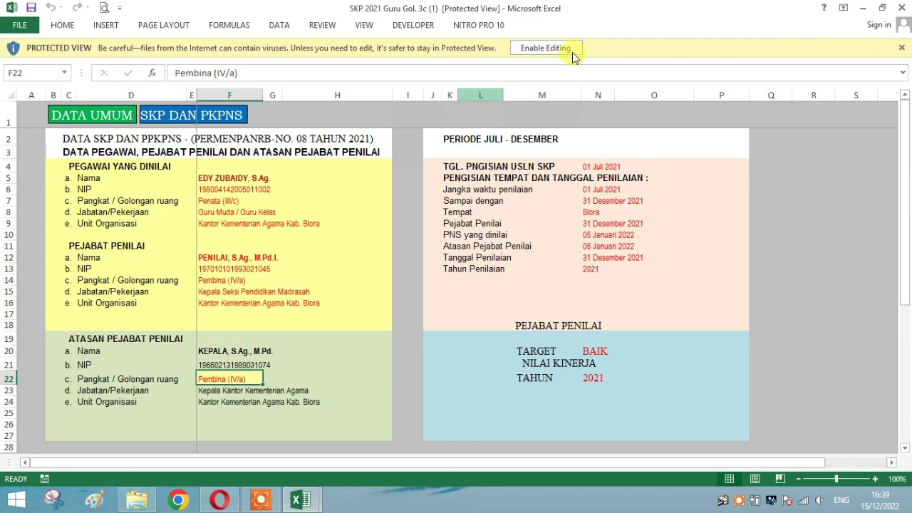
Step: Enable editing and content on the unlocked copy, continuing past the broken-links warning
click(556, 48)
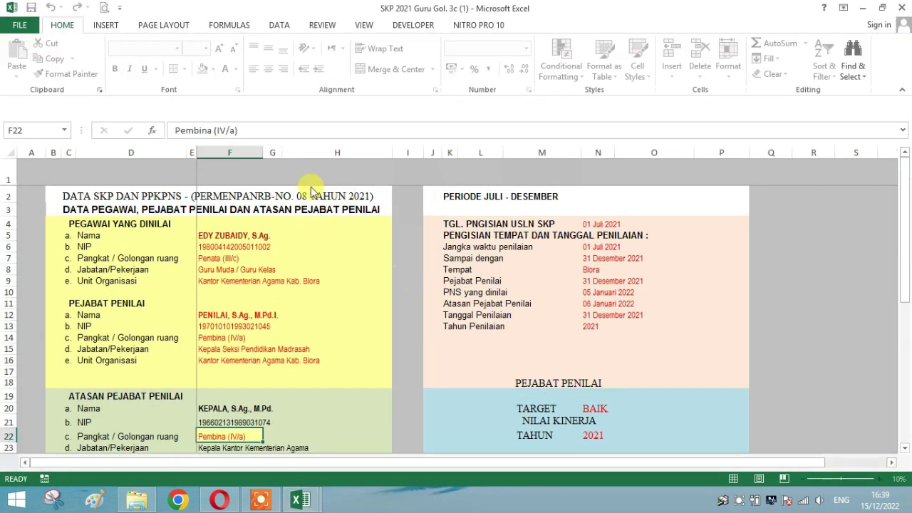
click(784, 289)
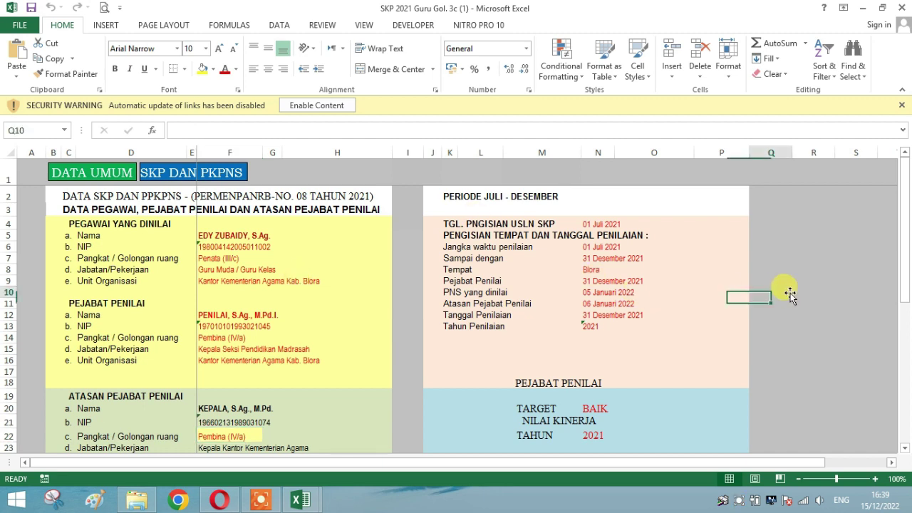
scroll(346, 342, down, 1)
scroll(350, 342, down, 3)
scroll(350, 343, up, 4)
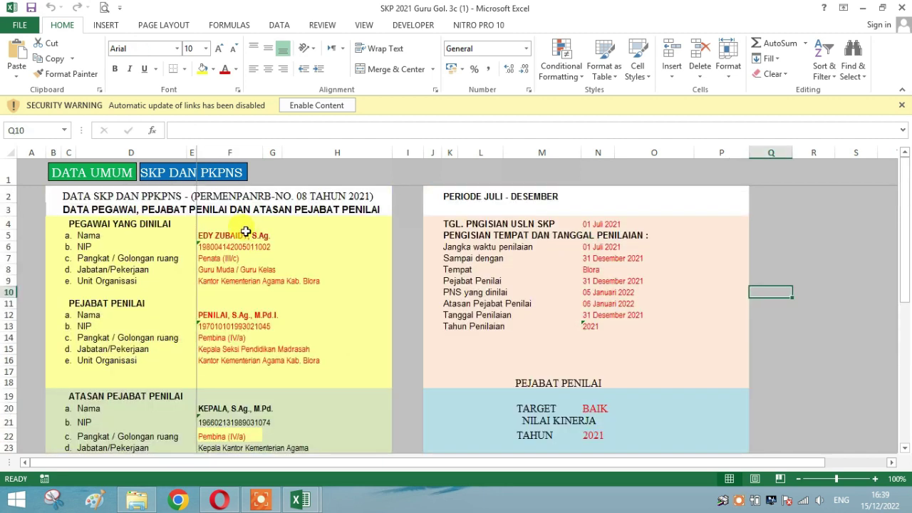
click(325, 107)
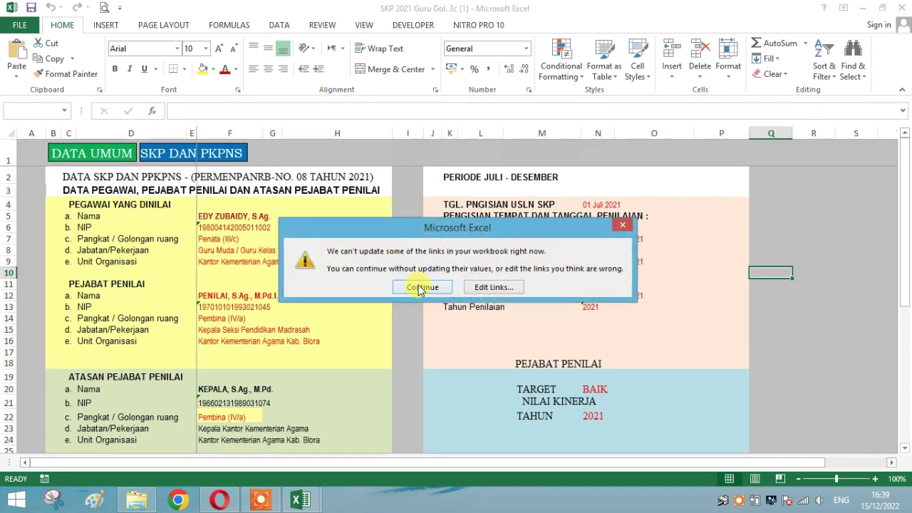
click(421, 286)
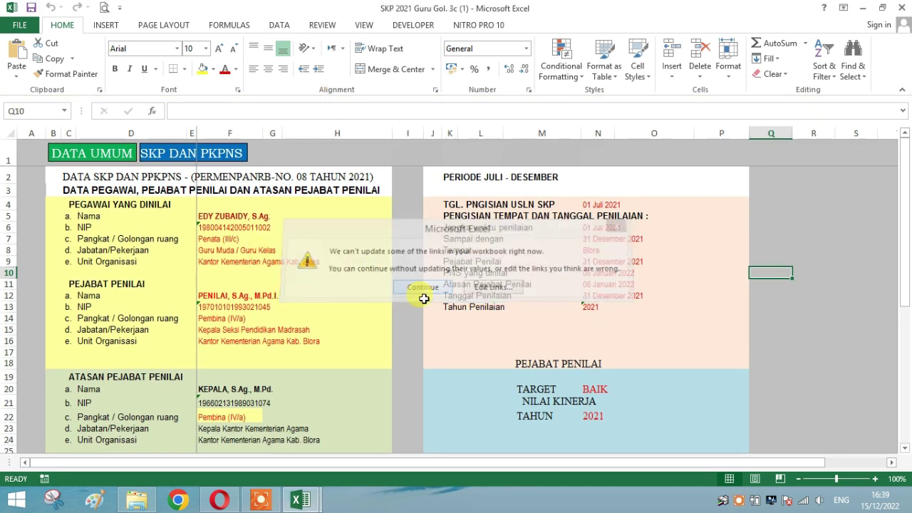
Step: Open the SAMPUL SKP 2021 cover sheet and edit the row 45 office-name cell, dismissing the linked-workbook prompt
click(172, 161)
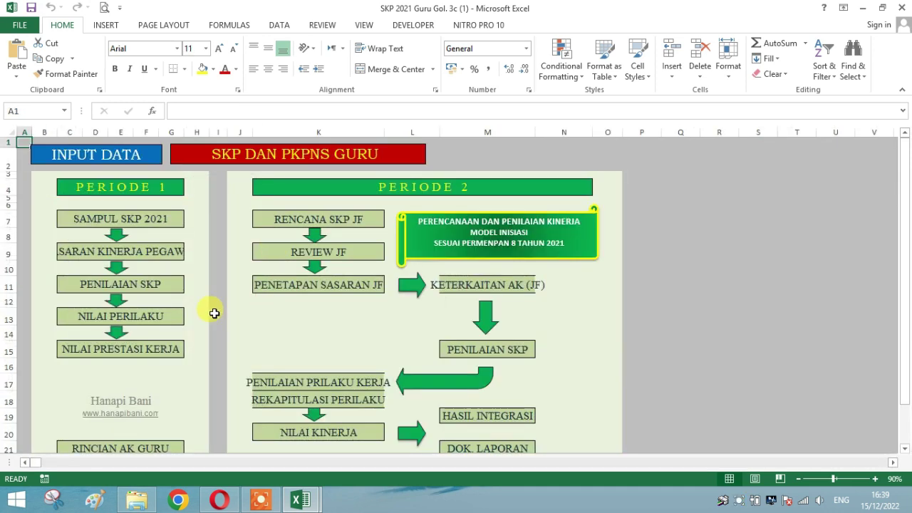
click(116, 221)
scroll(200, 280, down, 3)
scroll(245, 281, down, 1)
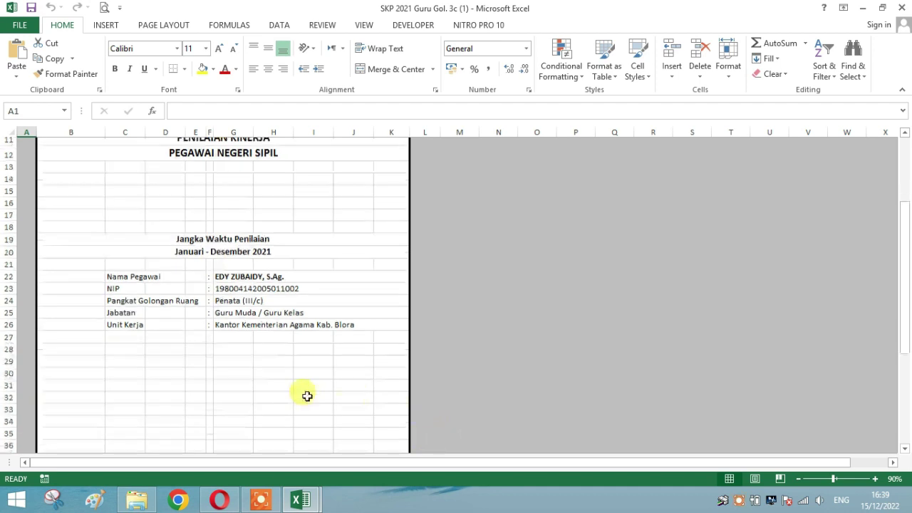
scroll(301, 392, down, 5)
double_click(363, 348)
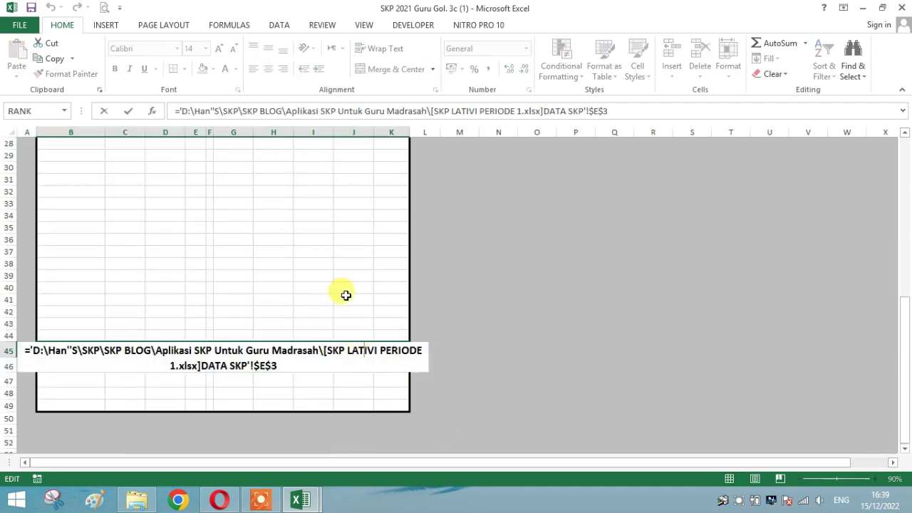
click(350, 392)
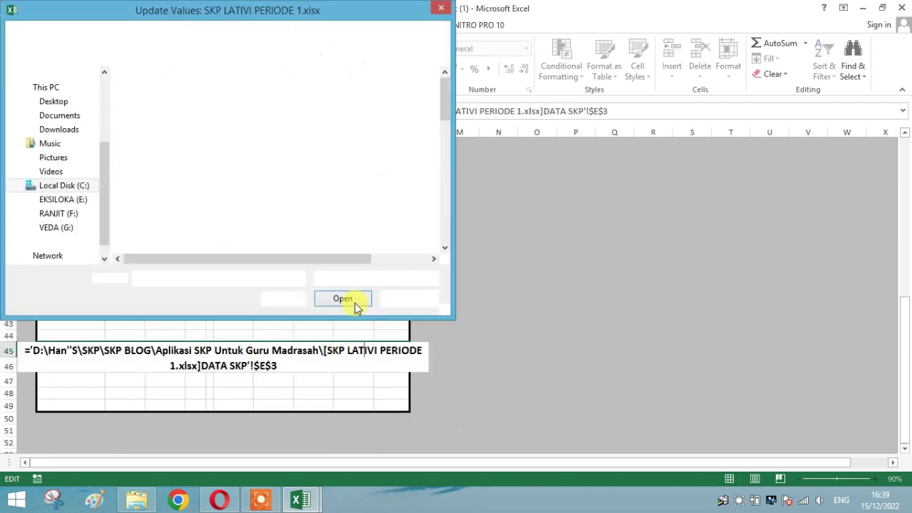
click(419, 302)
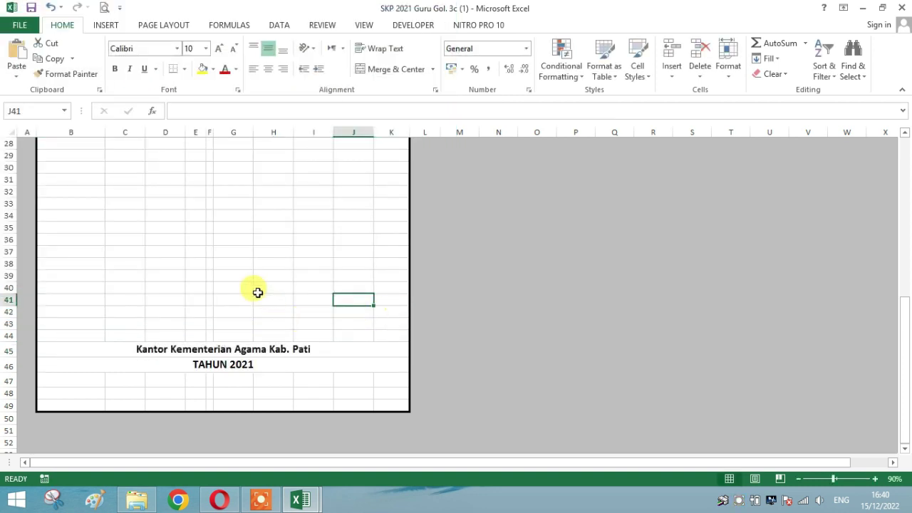
Step: On the cover, select cells H40, J44, TAHUN 2021, J43, the emblem picture and J17
click(264, 288)
click(357, 334)
click(278, 288)
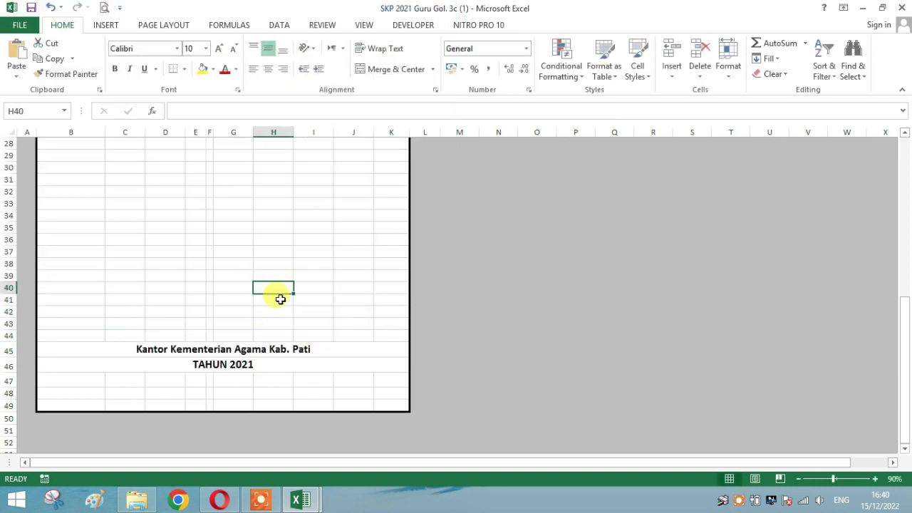
scroll(279, 299, up, 3)
scroll(278, 300, up, 3)
scroll(280, 300, down, 3)
scroll(280, 303, down, 2)
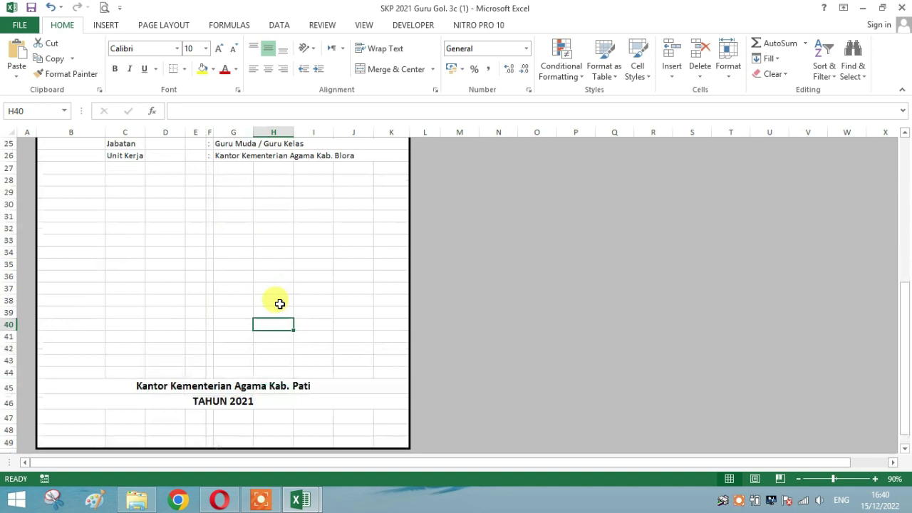
scroll(280, 304, down, 2)
click(236, 329)
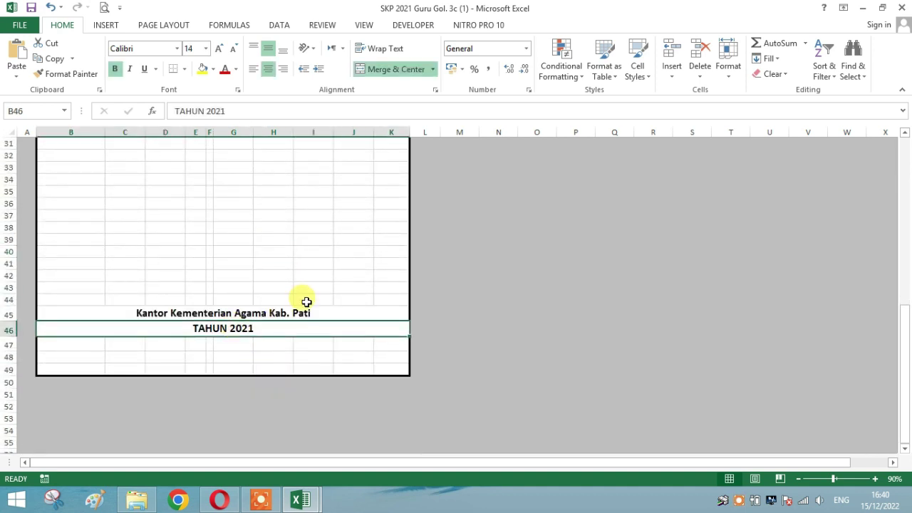
click(338, 291)
scroll(338, 261, up, 7)
scroll(338, 261, up, 3)
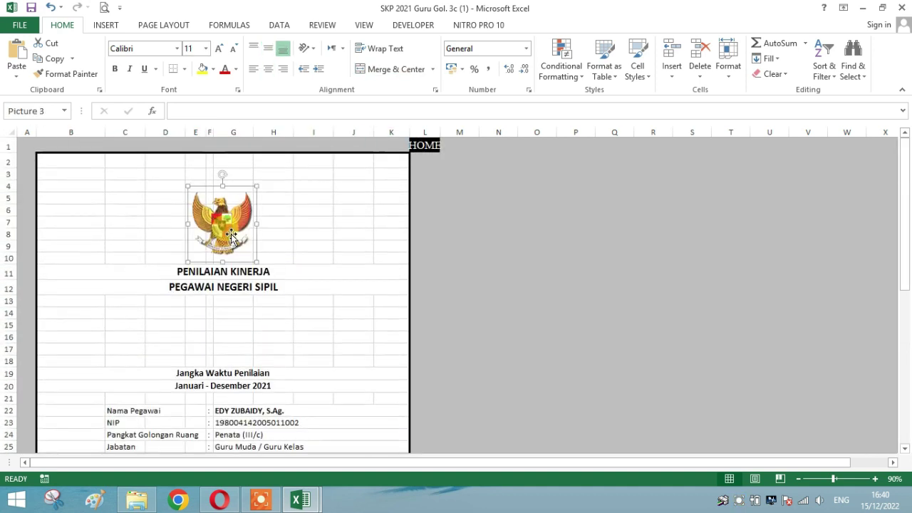
click(338, 266)
click(363, 348)
Step: Select cover cells I29, C36, I41, the row 45 office name and J40
scroll(363, 348, down, 3)
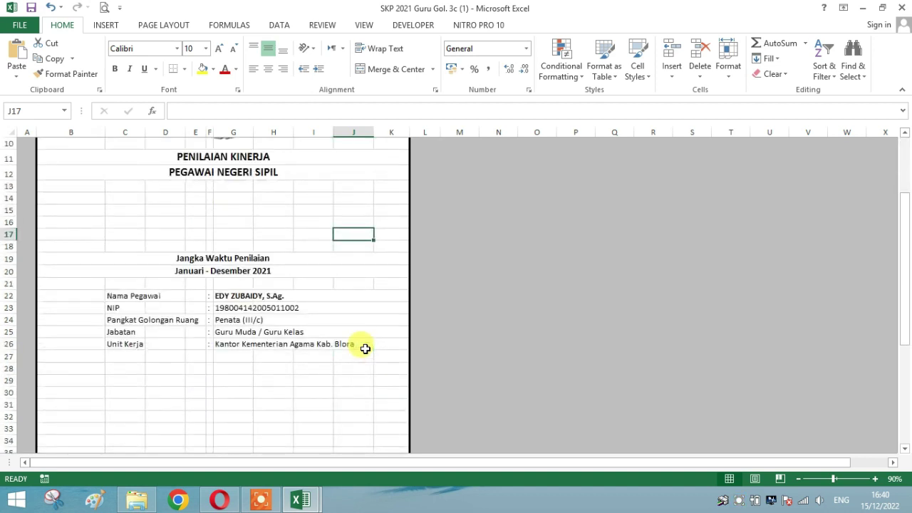
click(330, 381)
scroll(290, 384, down, 3)
click(139, 350)
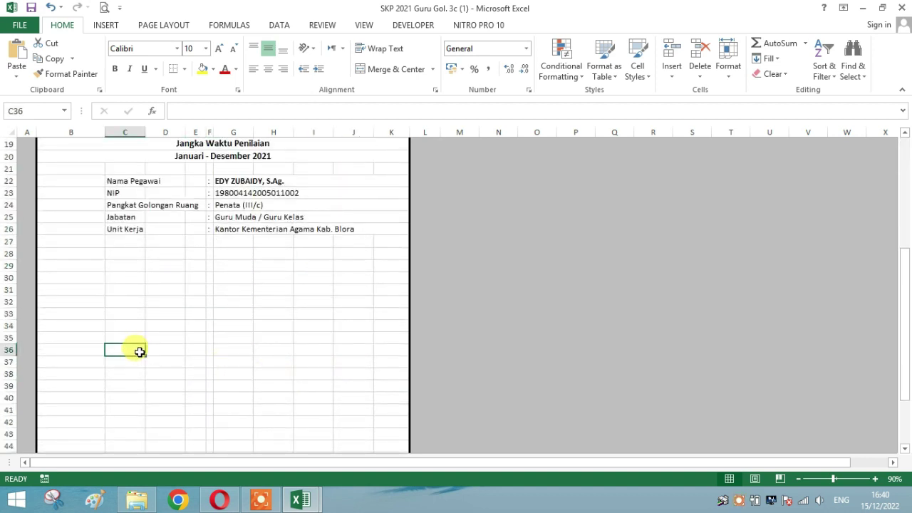
scroll(201, 340, down, 3)
click(320, 305)
click(362, 351)
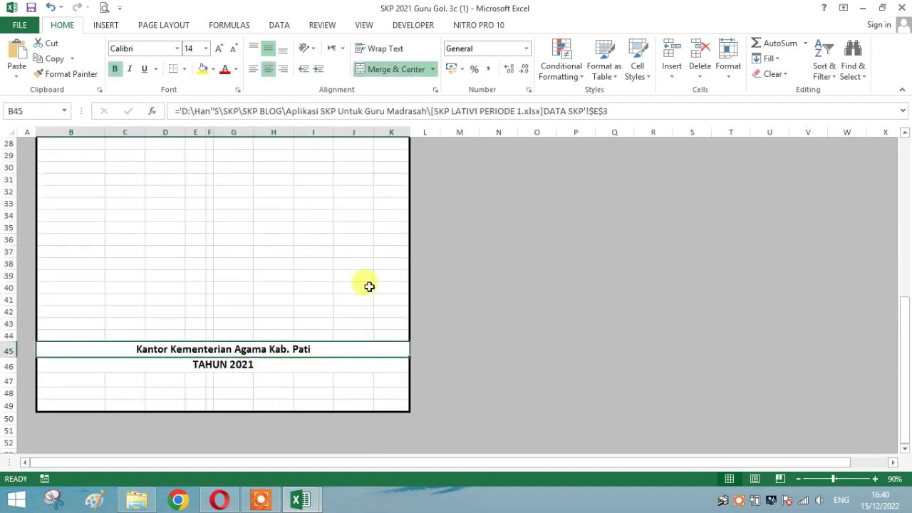
click(369, 286)
scroll(369, 285, up, 4)
scroll(370, 286, up, 4)
scroll(369, 286, up, 1)
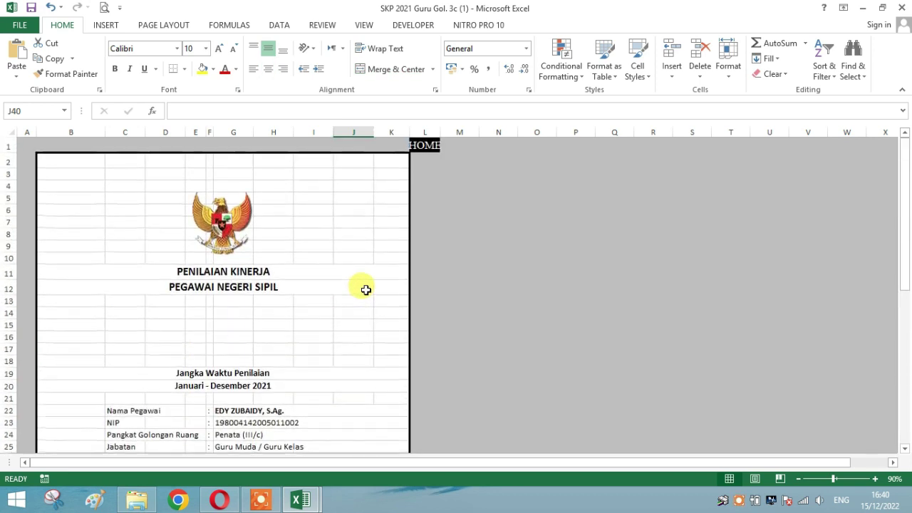
Step: Open the PENILAIAN SKP sheet and test editing on date cell M30 and the assessor's name cell
click(428, 146)
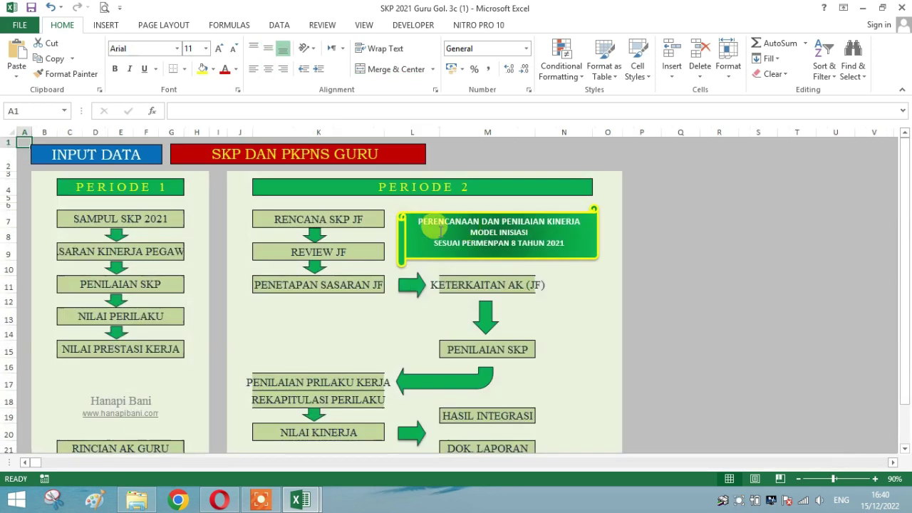
click(119, 289)
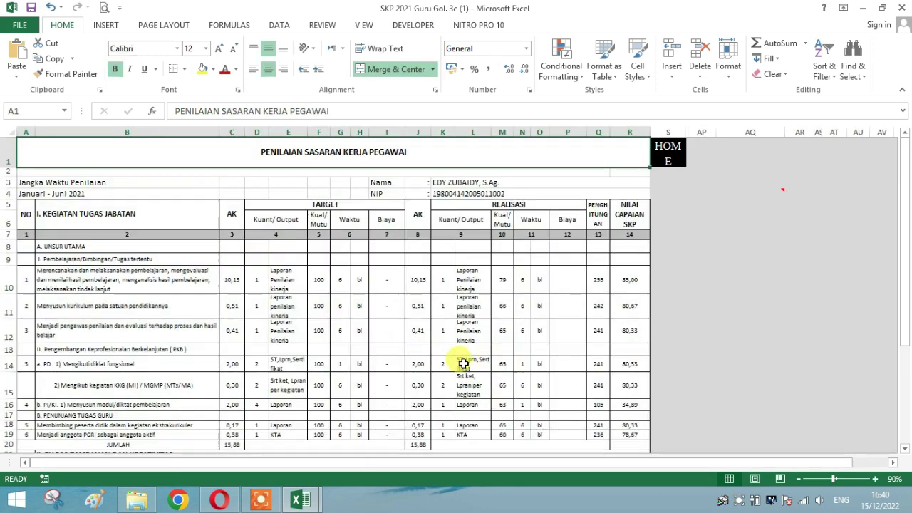
click(525, 374)
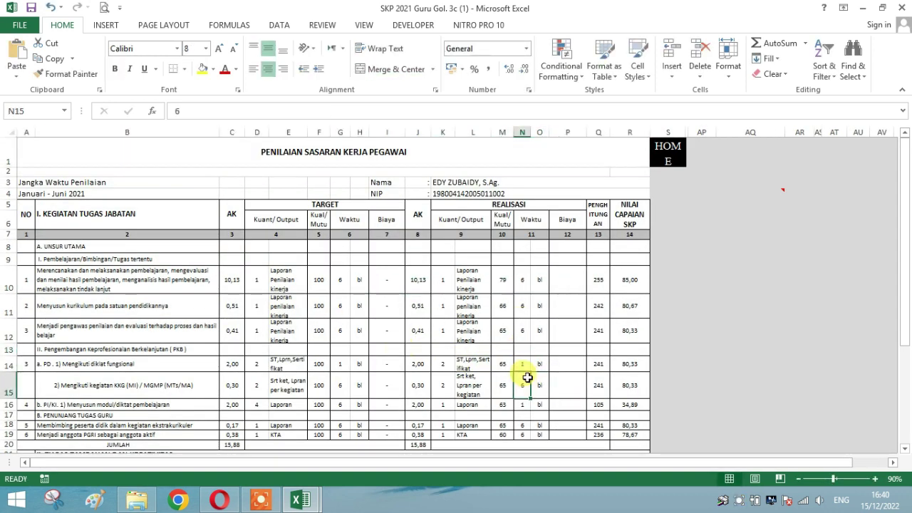
scroll(527, 377, down, 3)
scroll(528, 377, down, 1)
click(390, 367)
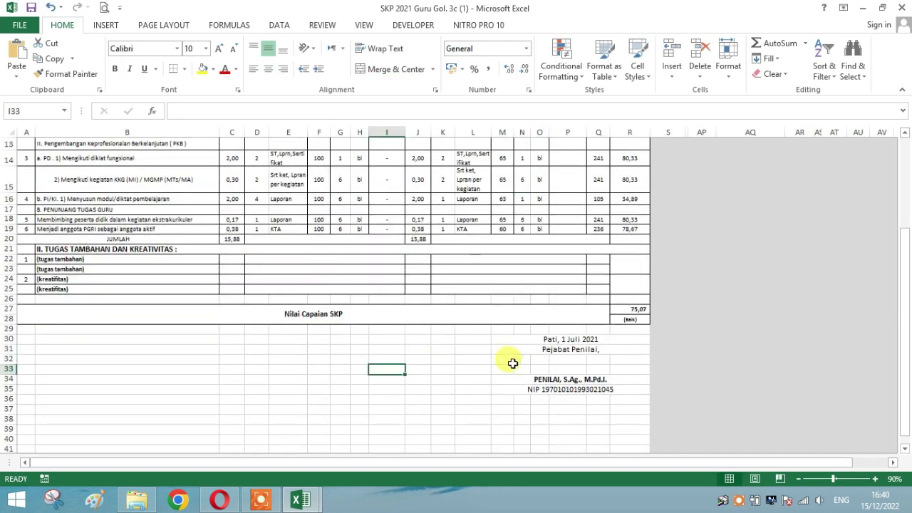
click(554, 379)
double_click(554, 341)
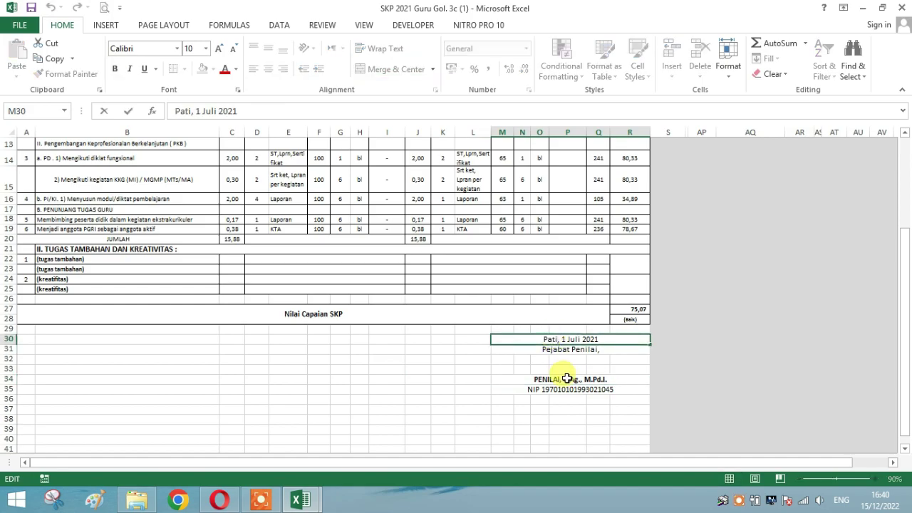
double_click(567, 378)
click(475, 371)
Step: Select cell G34, then switch back to Opera and scroll the LostMyPass job page
click(340, 378)
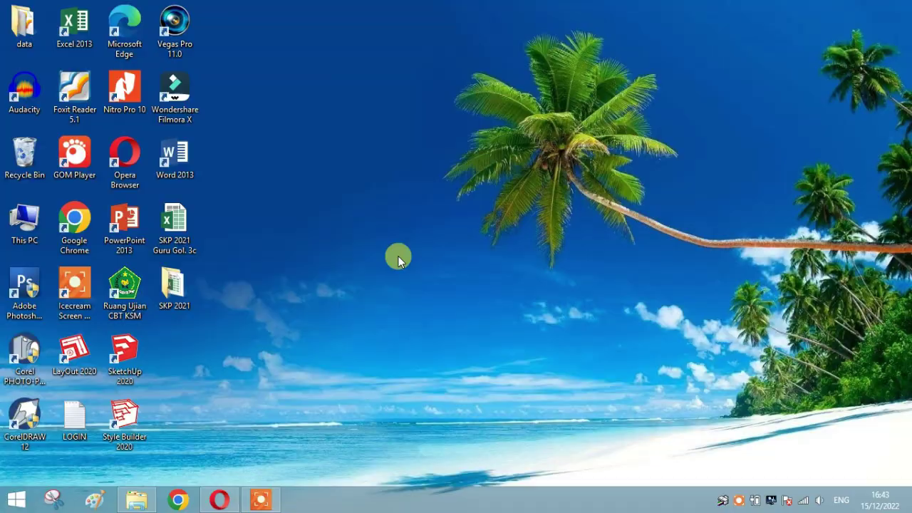
click(220, 499)
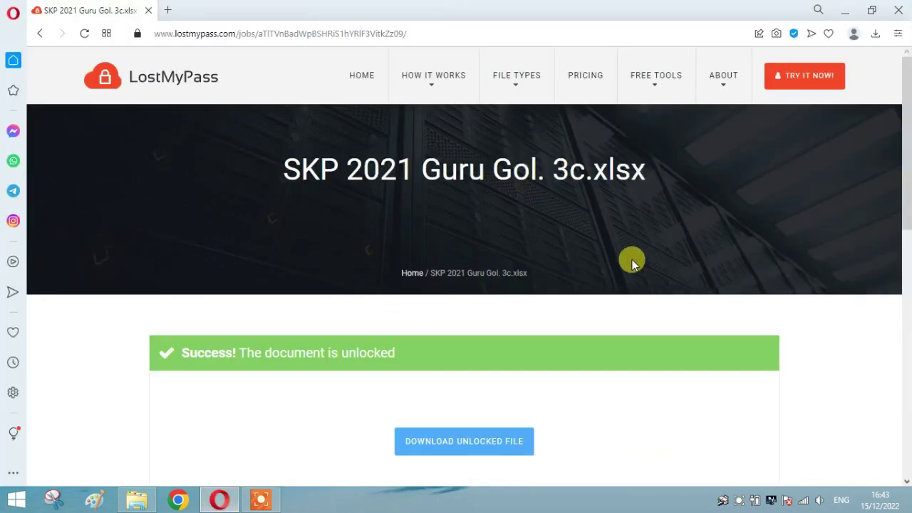
scroll(484, 278, down, 1)
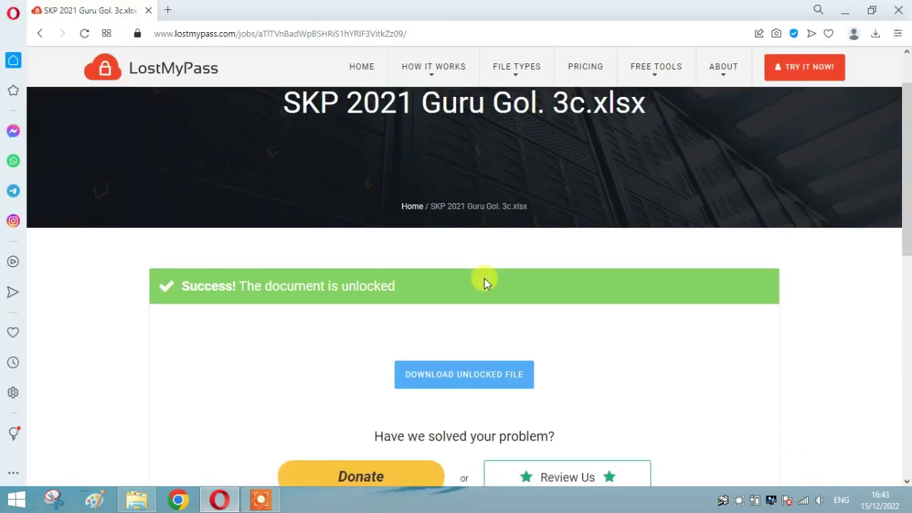